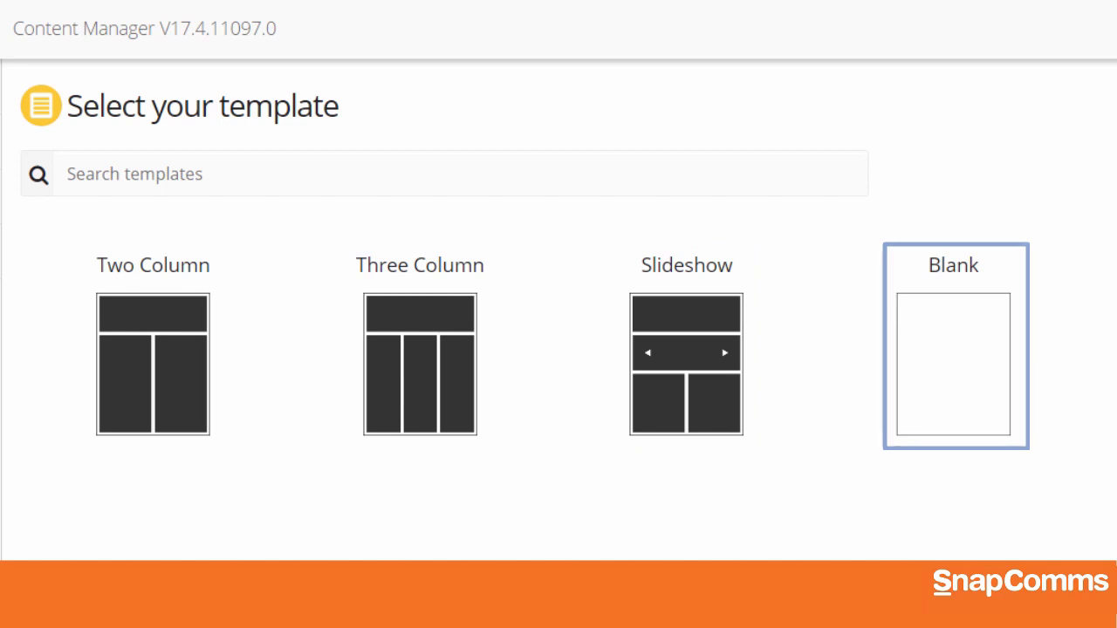
Create a newsletter from the Two Column template, named "Company Newsletter #1", in the Newsletters folder
click(155, 426)
text(Company Newsletter (May))
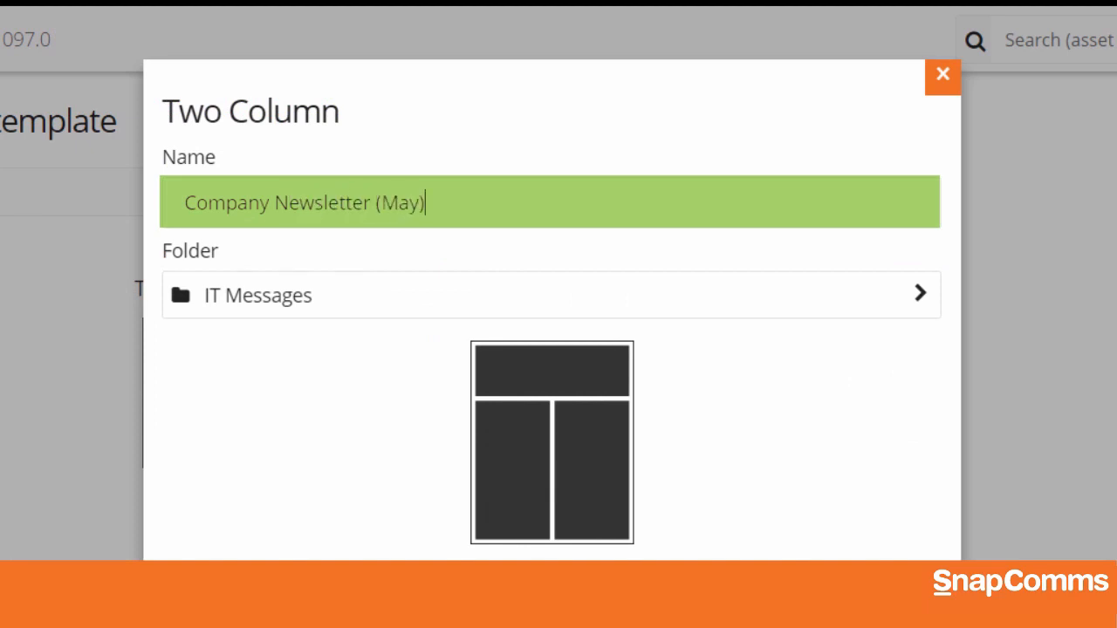
key(BackSpace)
key(BackSpace)
key(BackSpace)
key(BackSpace)
key(BackSpace)
text(#1)
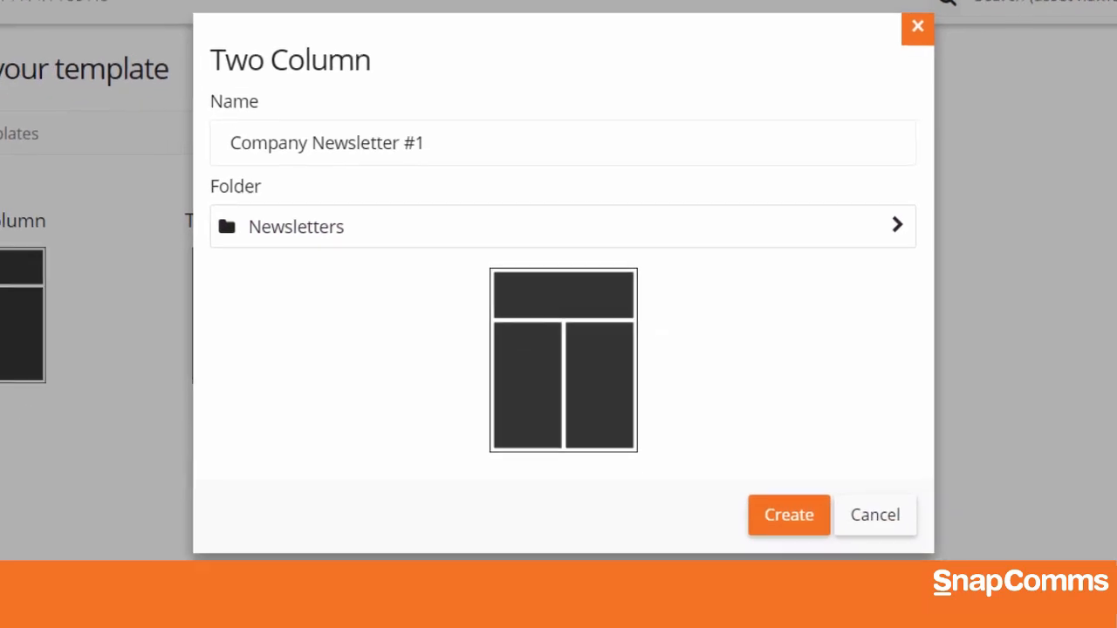
click(788, 513)
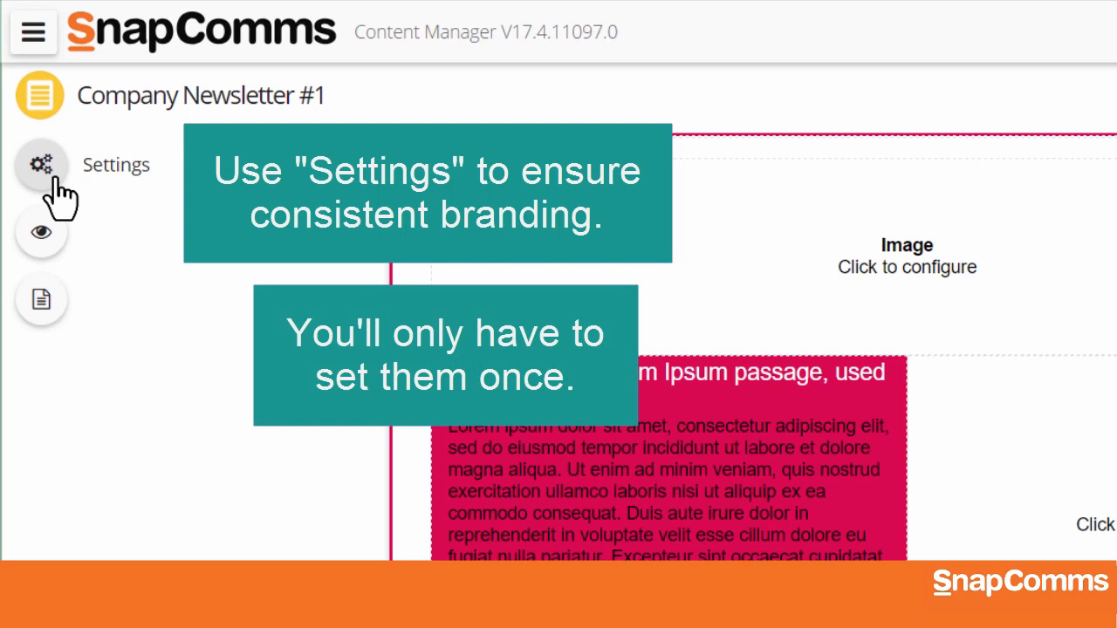
In the newsletter's general settings, set the description to "Internal news for our employees." and the display animation to Slide-Down
click(44, 168)
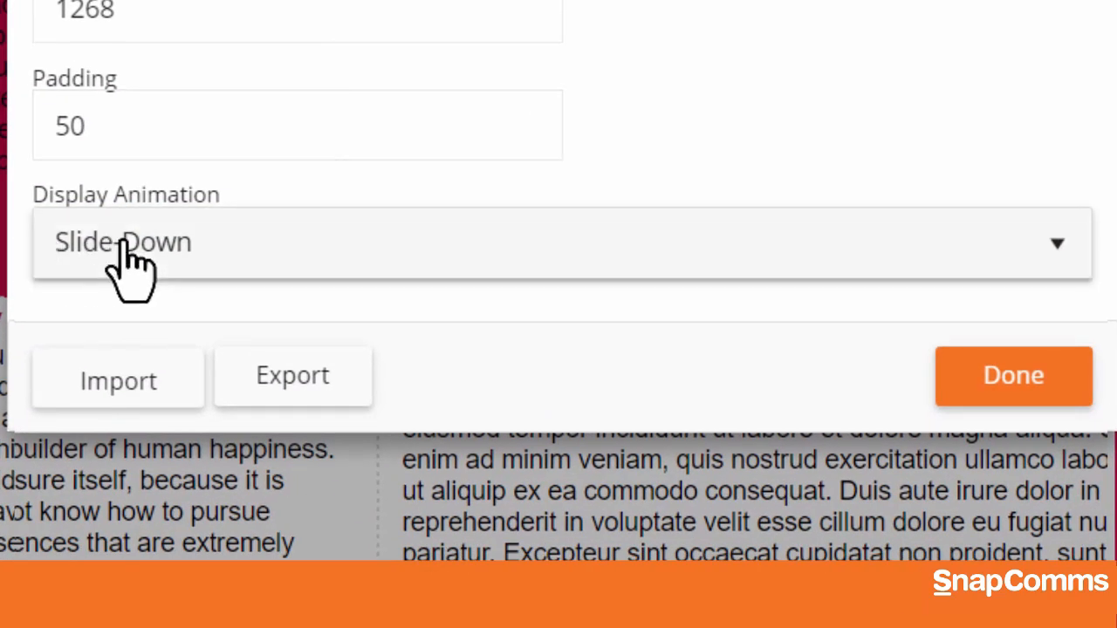
click(128, 262)
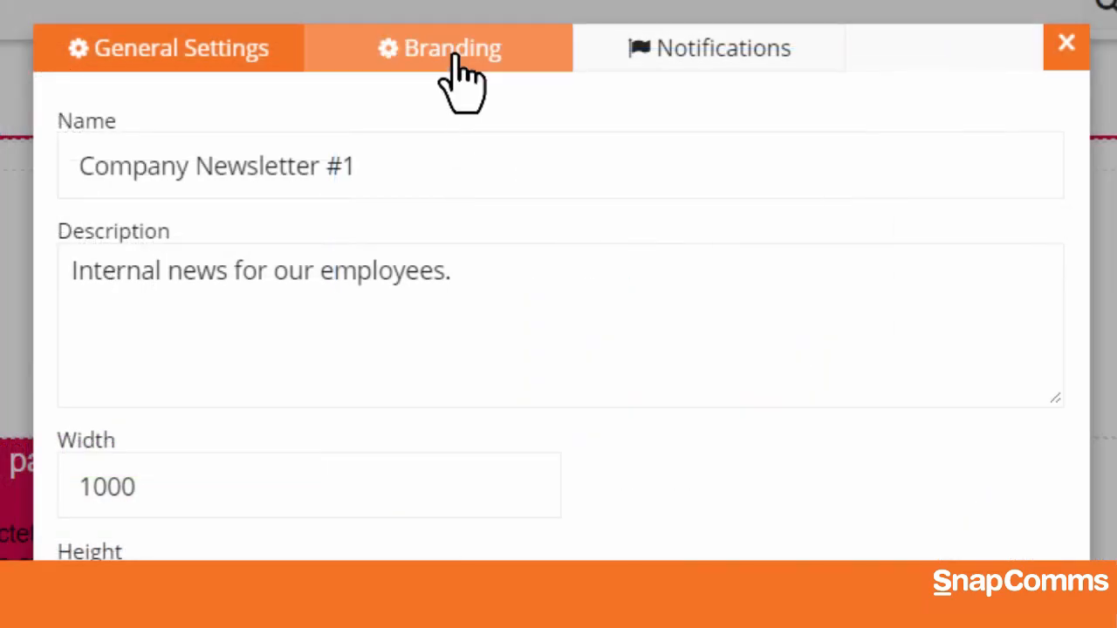
Override the newsletter's branding with primary color #1F57AA and teal notification buttons
click(455, 54)
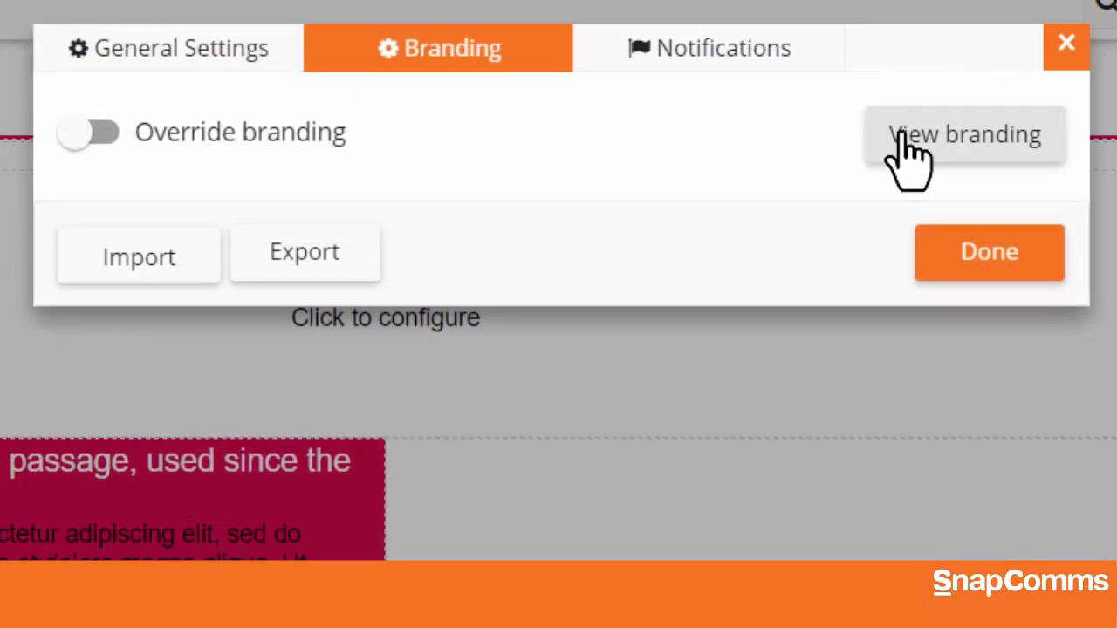
click(928, 155)
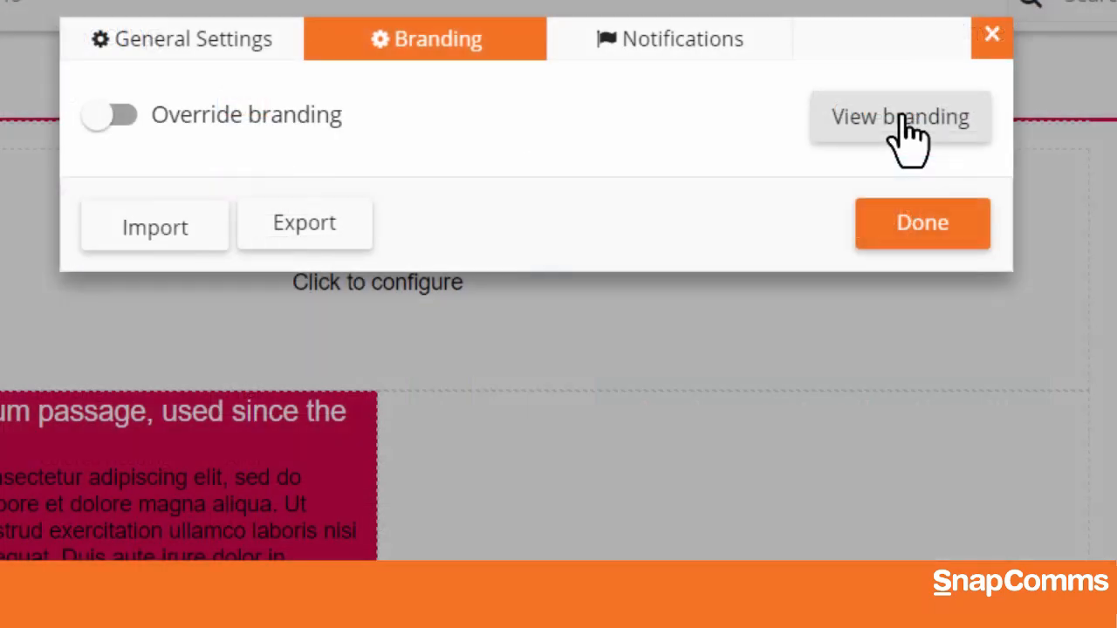
click(119, 112)
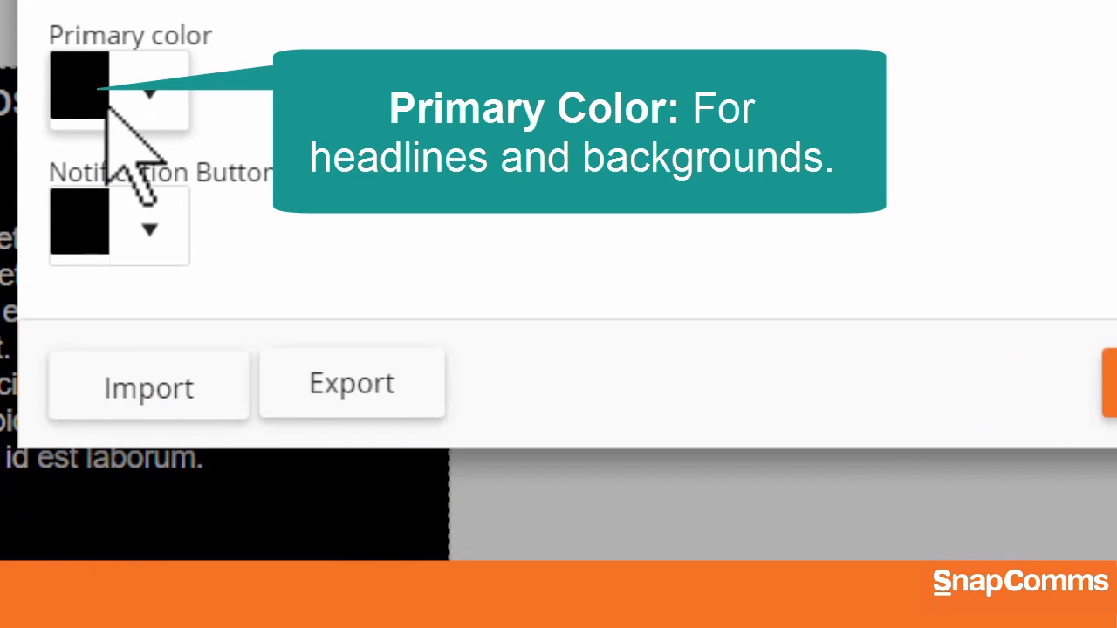
click(103, 100)
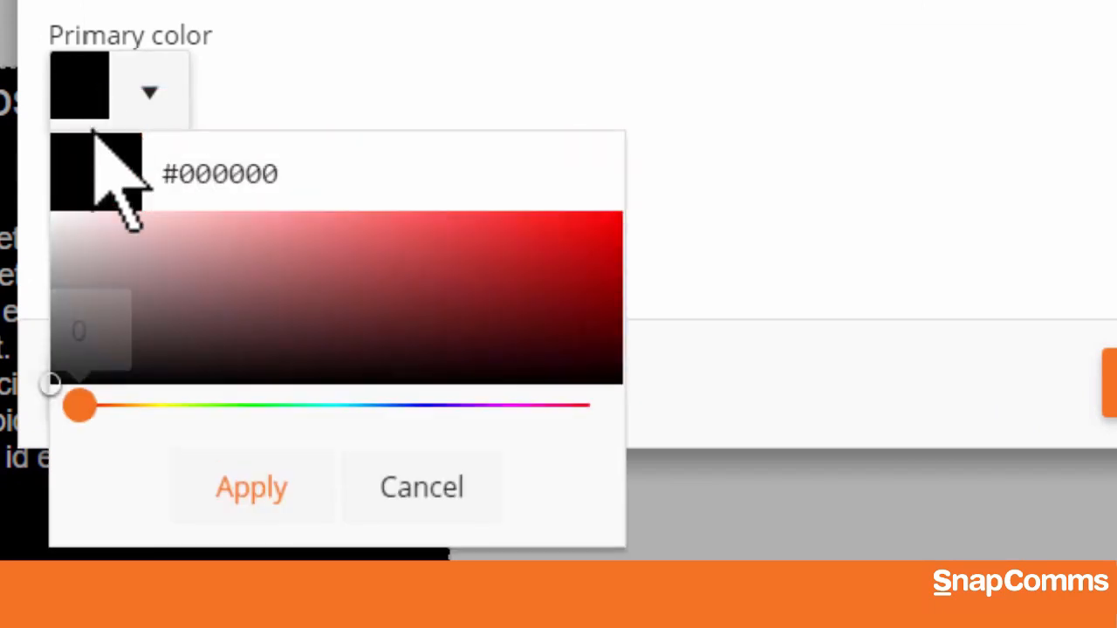
drag(90, 406, 273, 408)
drag(277, 281, 369, 249)
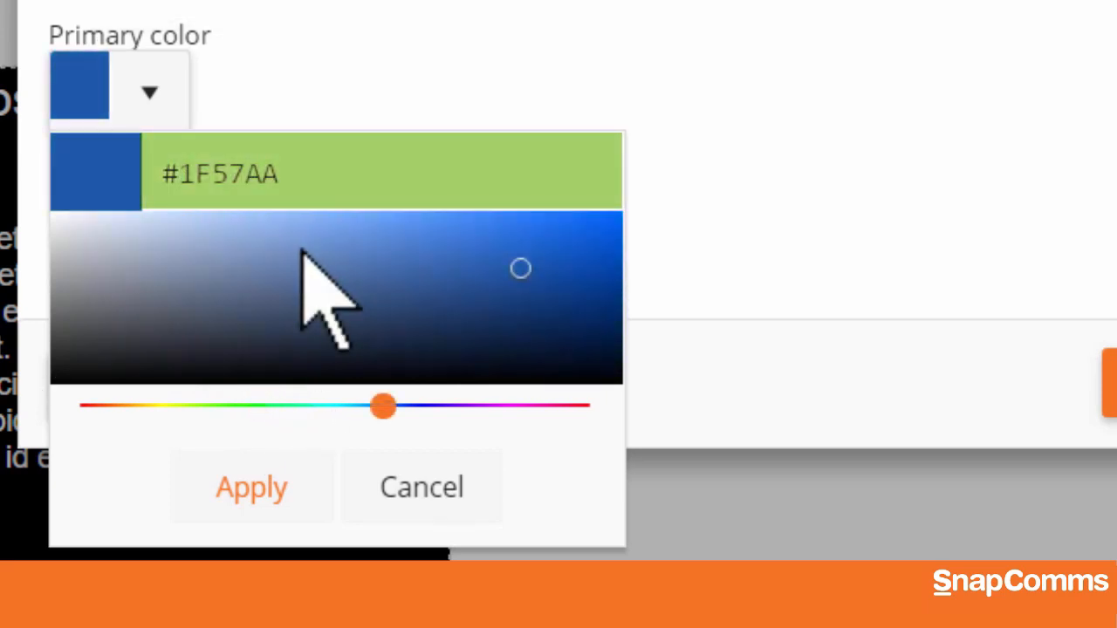
click(274, 522)
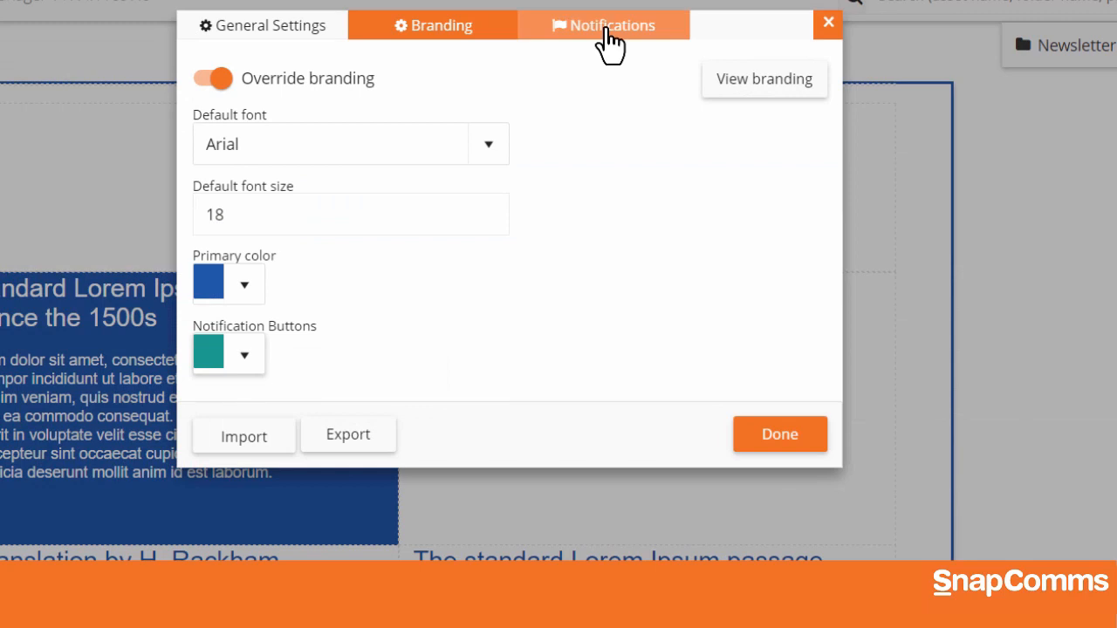
Configure popup notifications with a 30-second duration, recurrence frequency 3, a 15-minute interval and notification sound on, and apply the settings
click(606, 36)
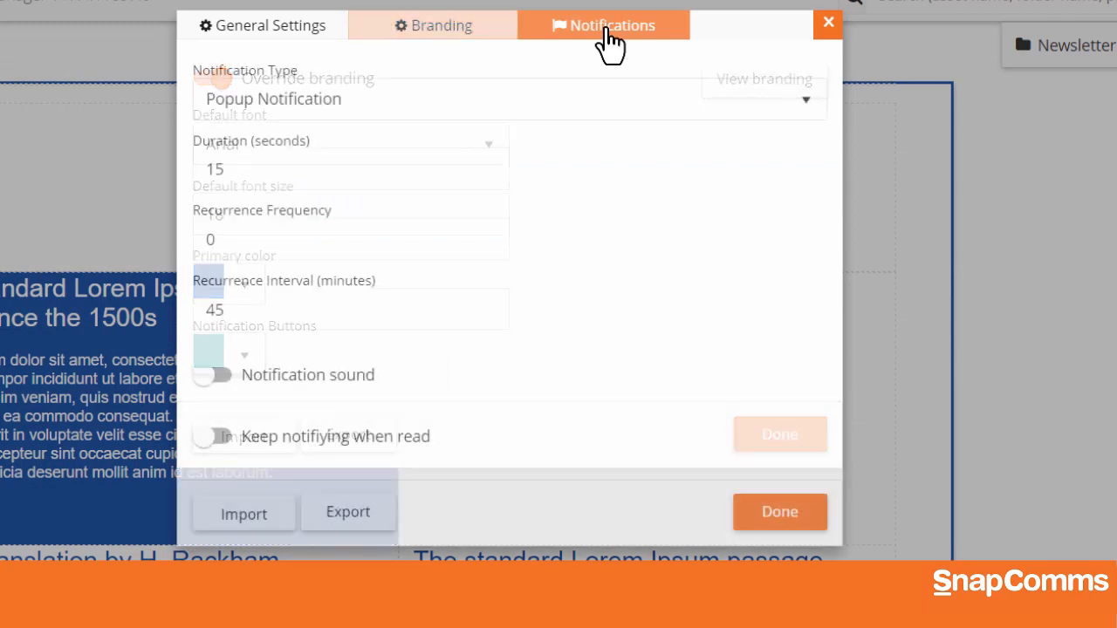
click(336, 113)
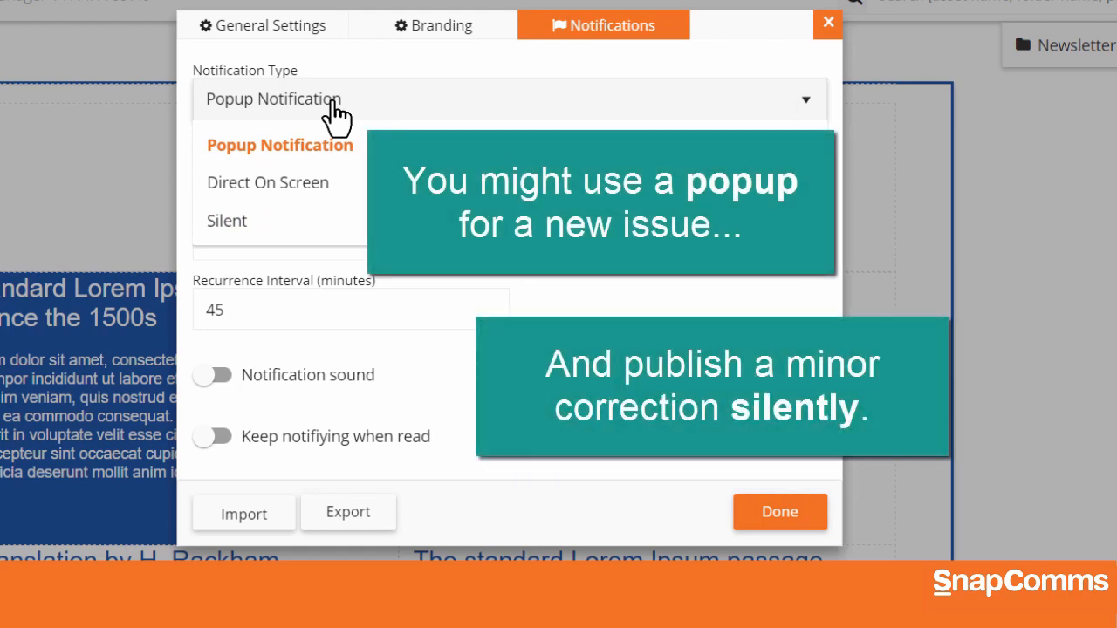
click(334, 109)
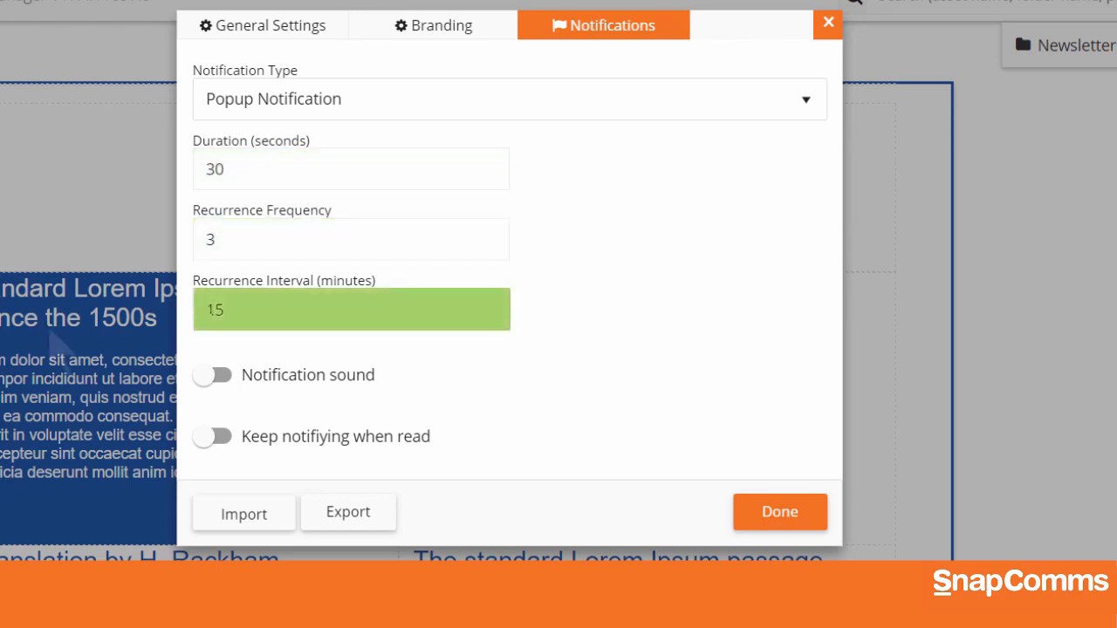
click(215, 377)
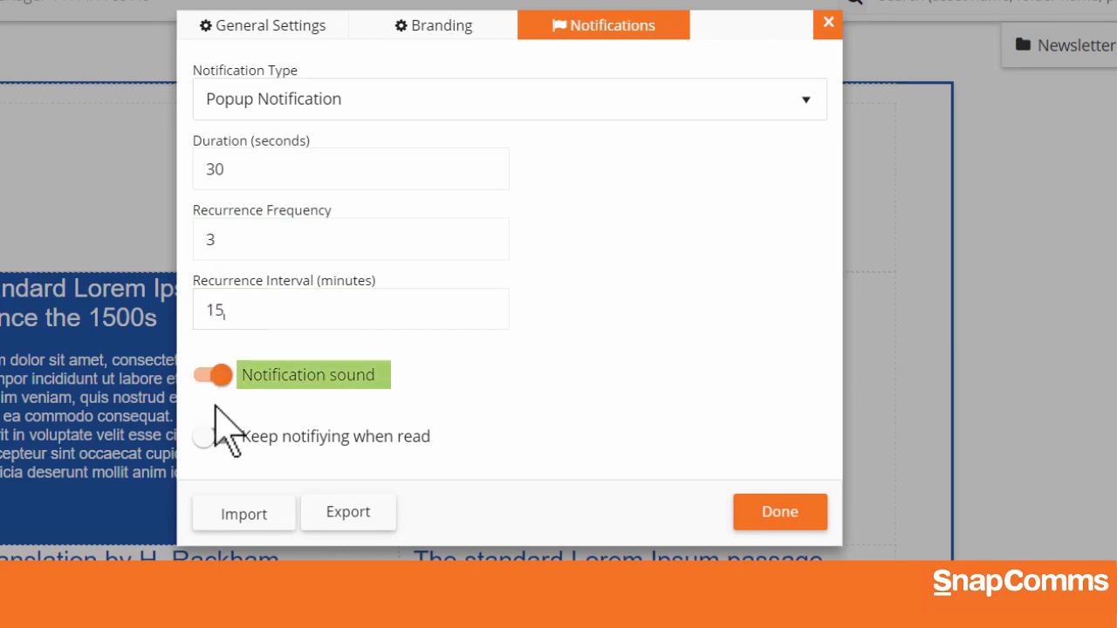
click(213, 434)
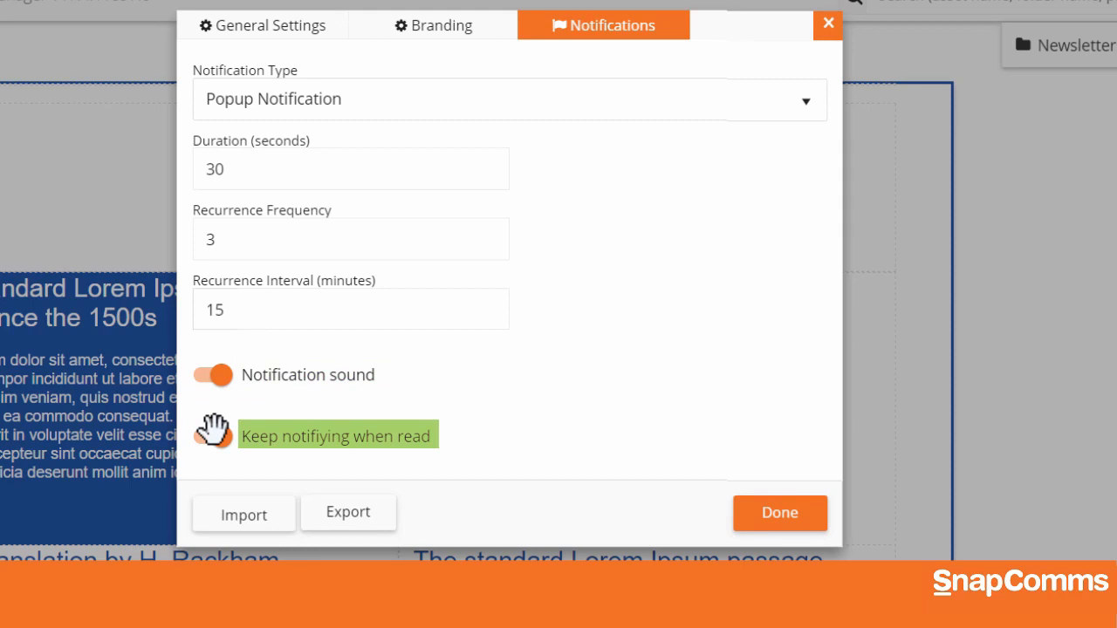
click(213, 433)
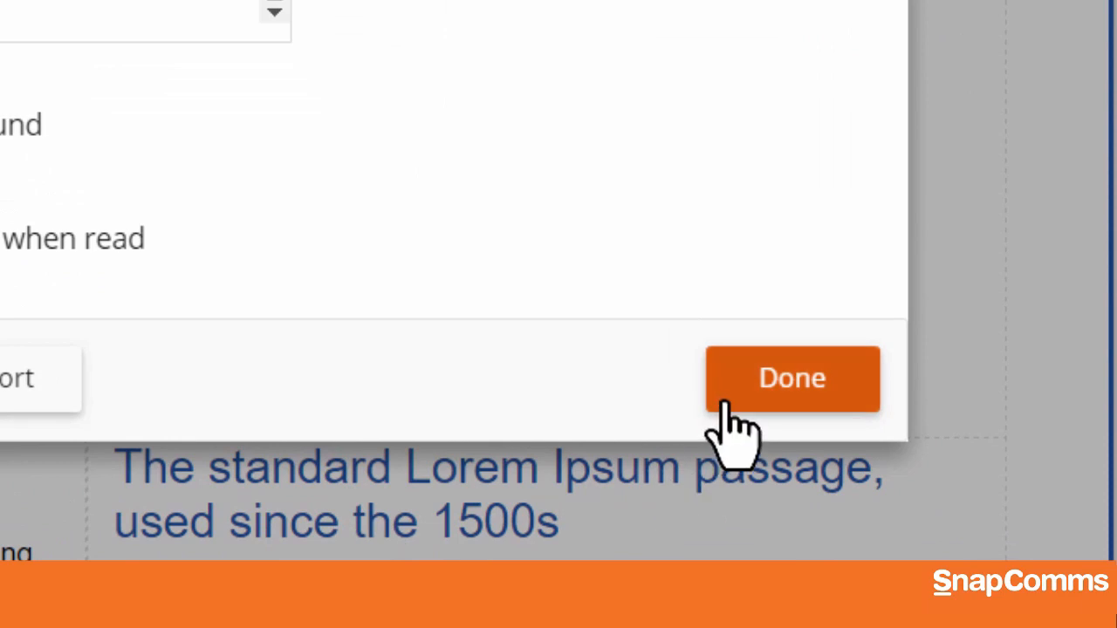
click(738, 403)
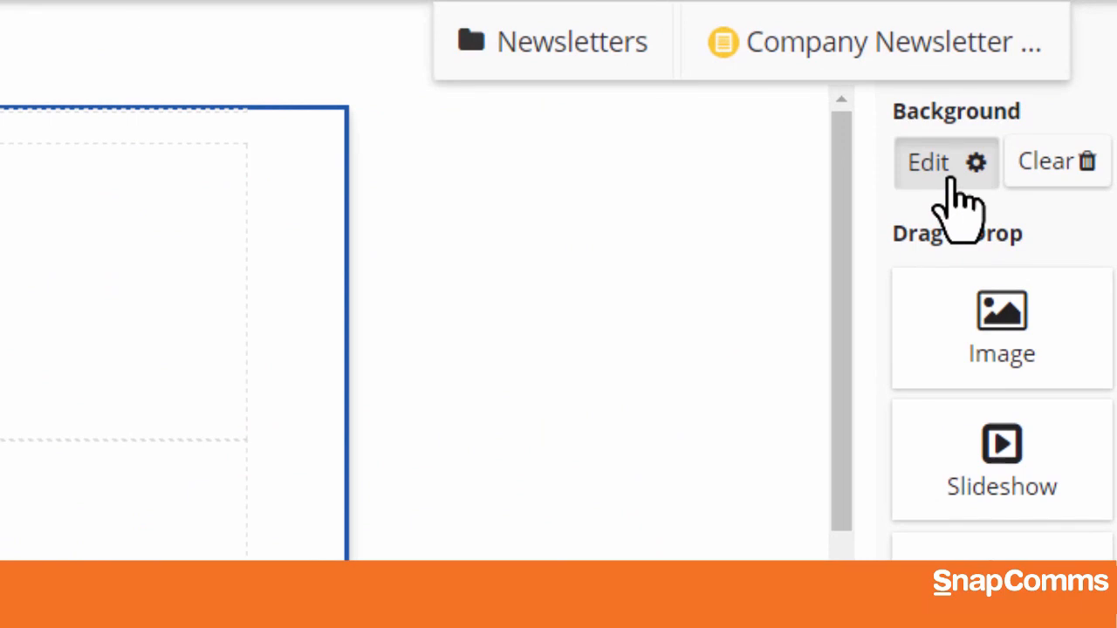
Set the newsletter's background to orange with a default-color border of thickness 10, and undo that background change
click(949, 179)
click(259, 162)
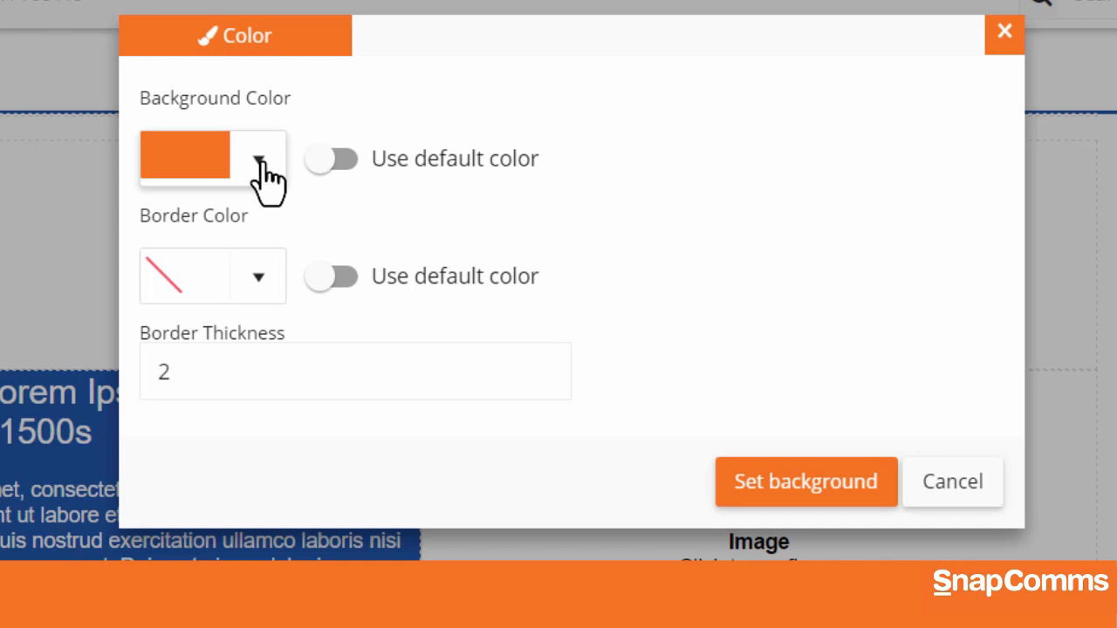
click(259, 280)
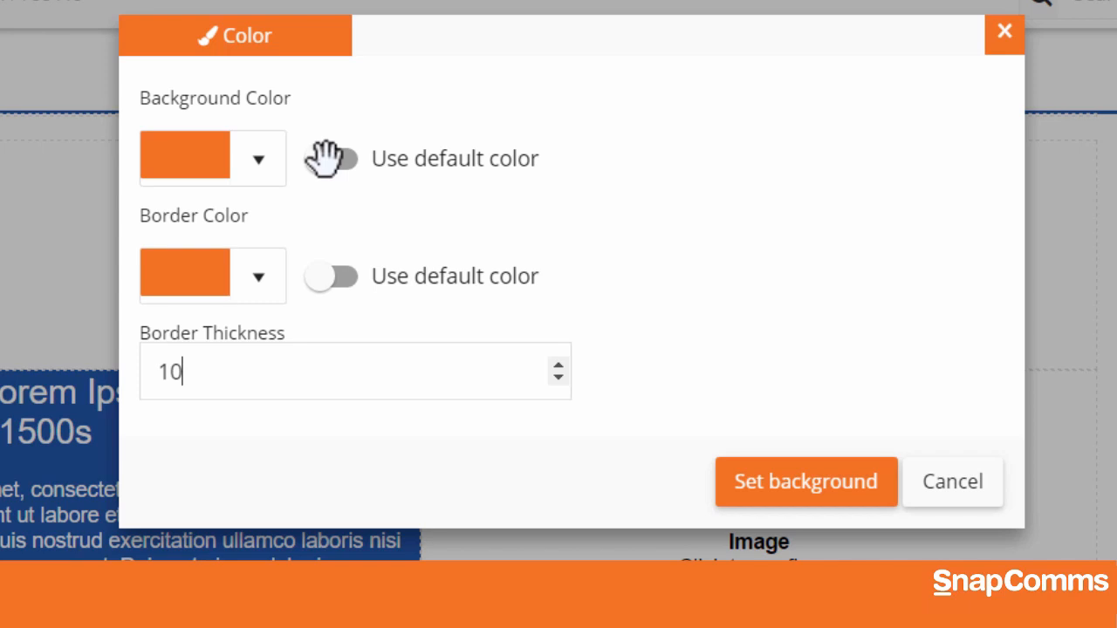
click(330, 275)
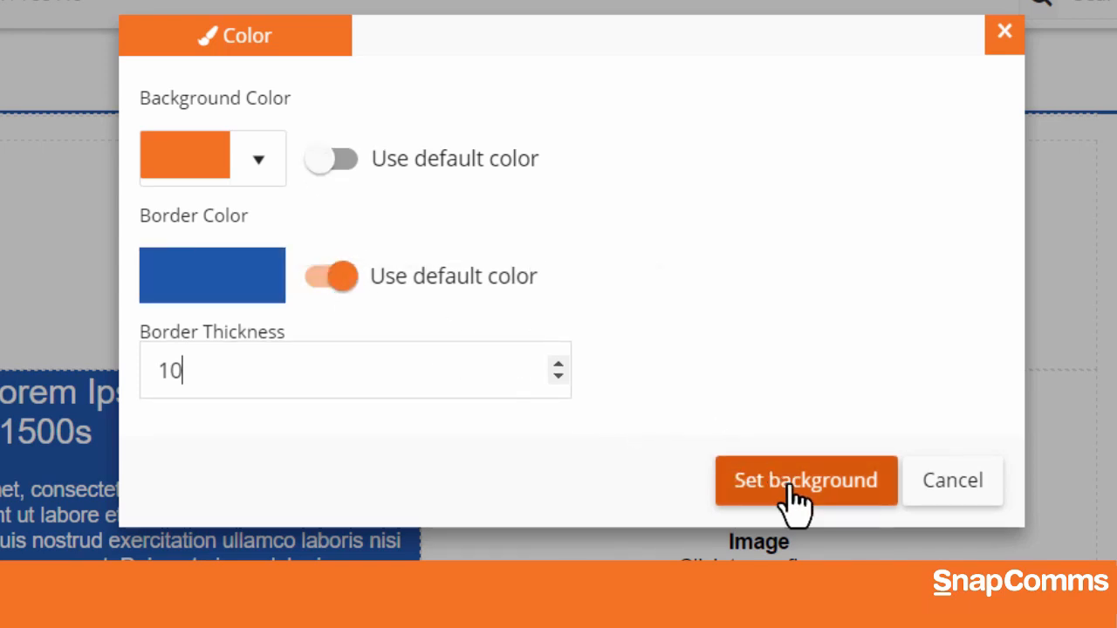
click(798, 481)
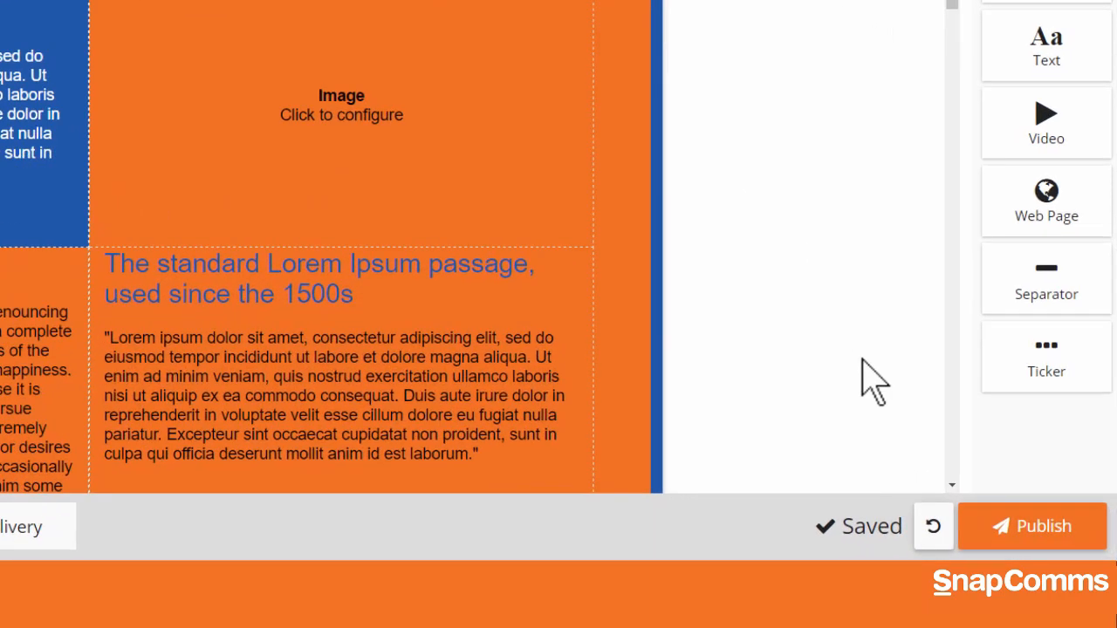
click(885, 515)
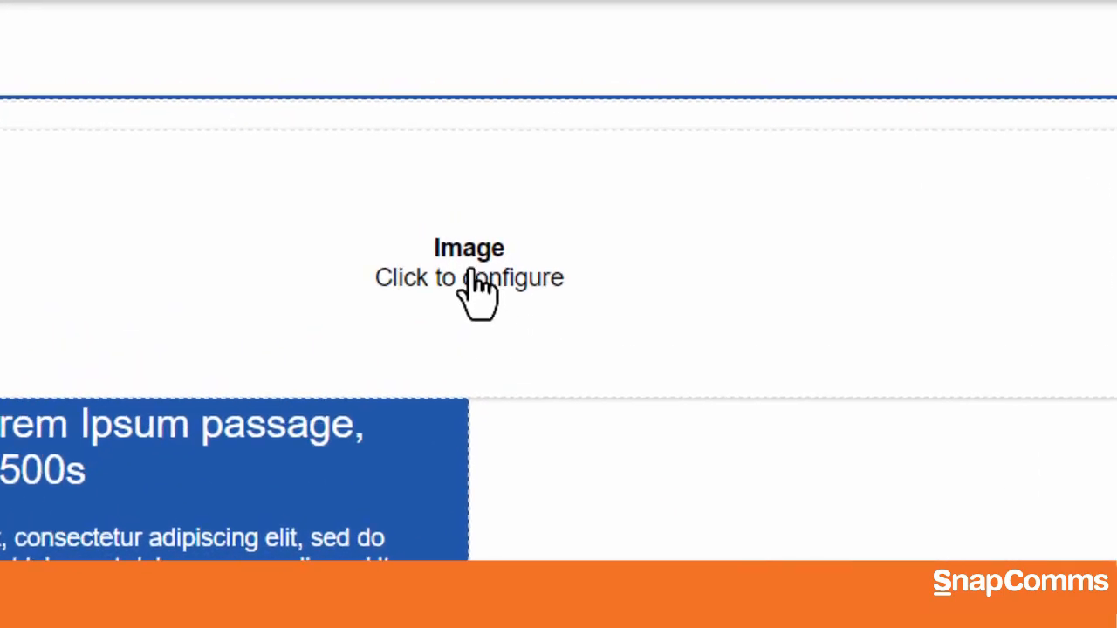
click(478, 288)
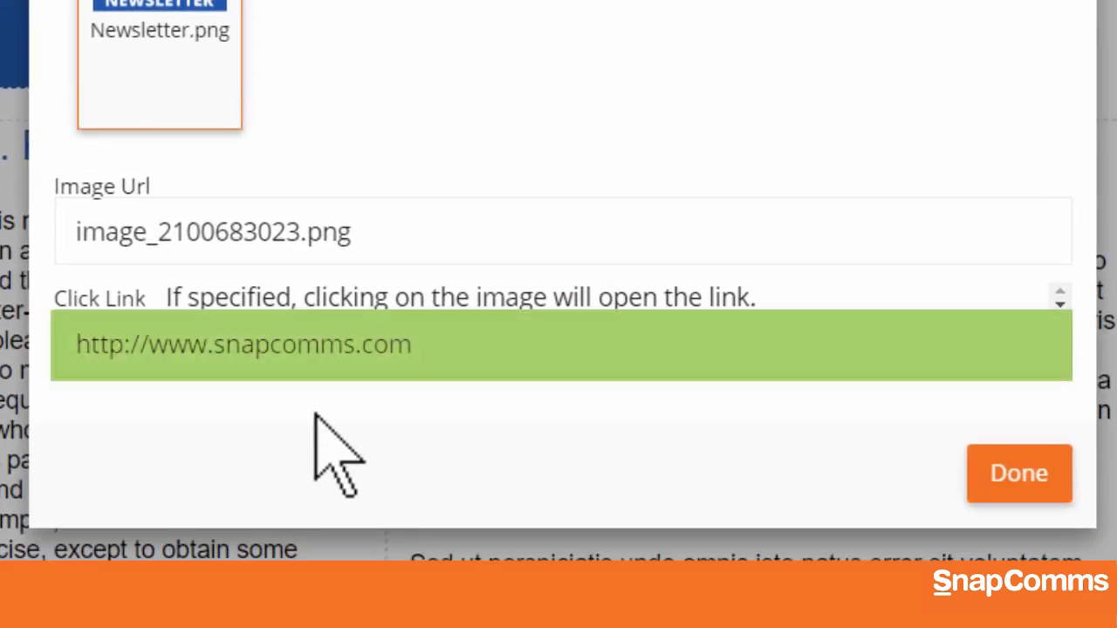
click(999, 476)
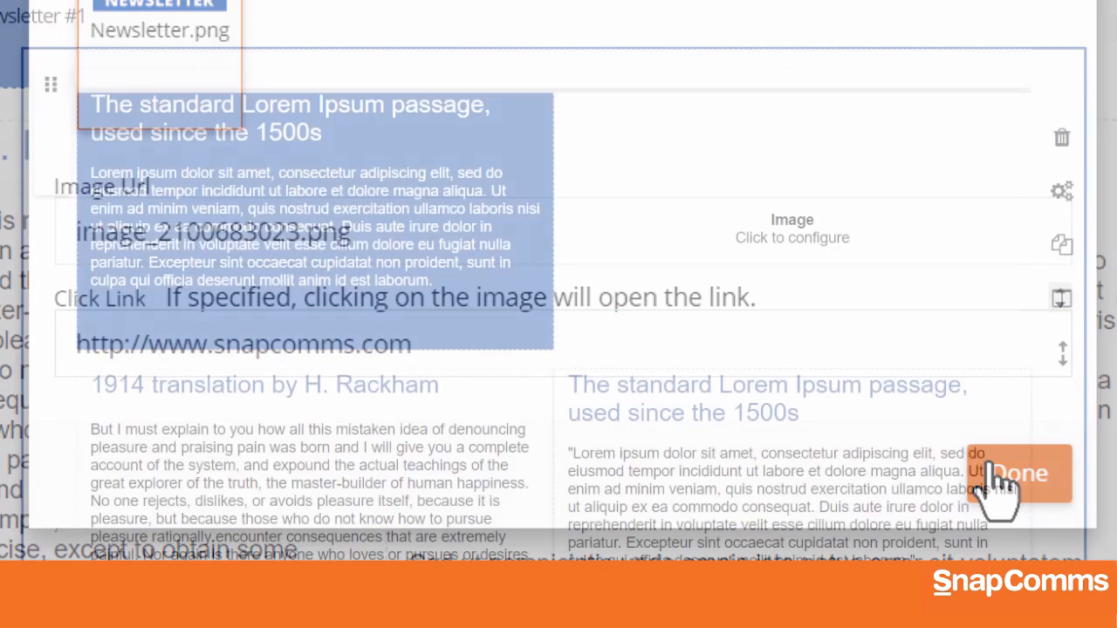